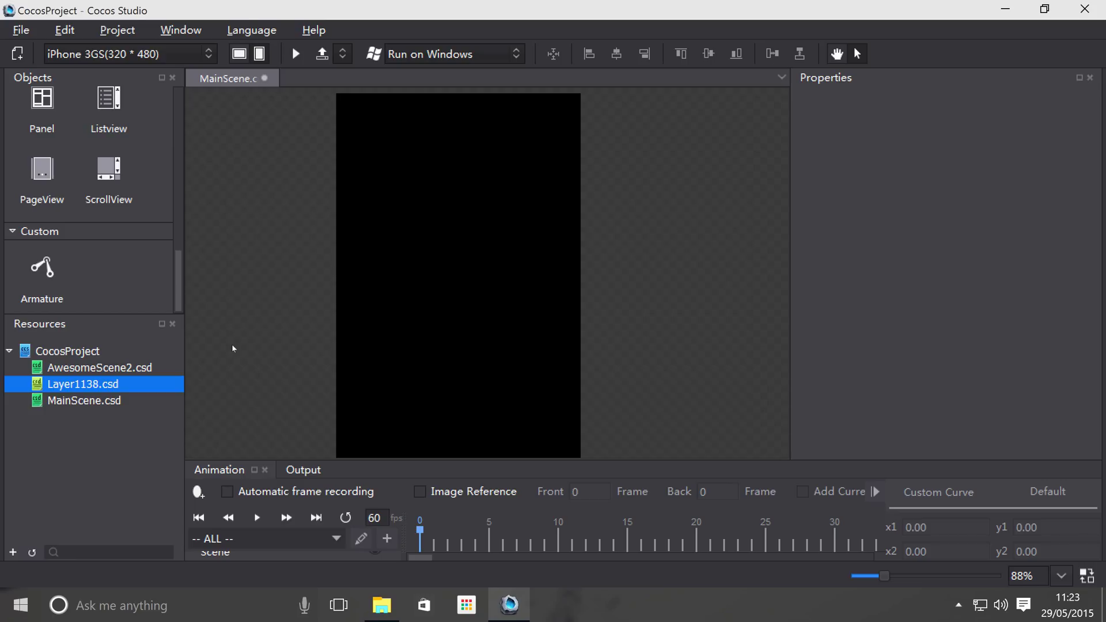
Add an Armature node to the MainScene canvas showing the default DemoPlayer character.
{"action": "mouse_move", "coordinate": [42, 269]}
{"action": "left_mouse_down"}
{"action": "mouse_move", "coordinate": [205, 321]}
{"action": "mouse_move", "coordinate": [455, 217]}
{"action": "mouse_move", "coordinate": [441, 307]}
{"action": "left_mouse_up"}
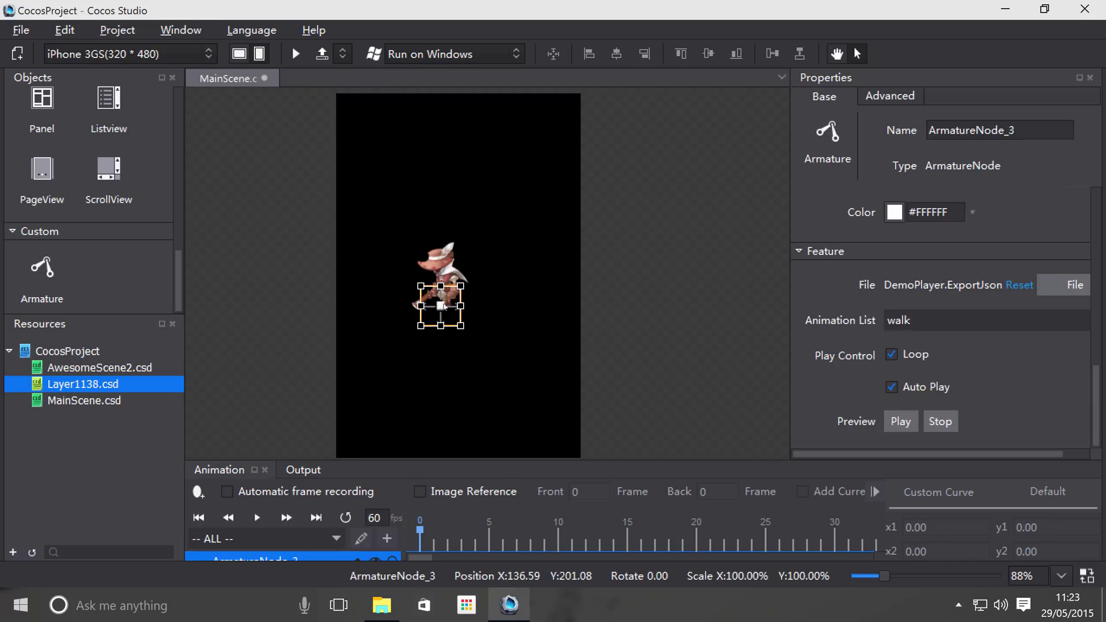
{"action": "left_click_drag", "start_coordinate": [529, 344], "coordinate": [433, 294]}
Load Blowfish.ExportJson from the Desktop as the armature's data file.
{"action": "left_click", "coordinate": [1043, 284]}
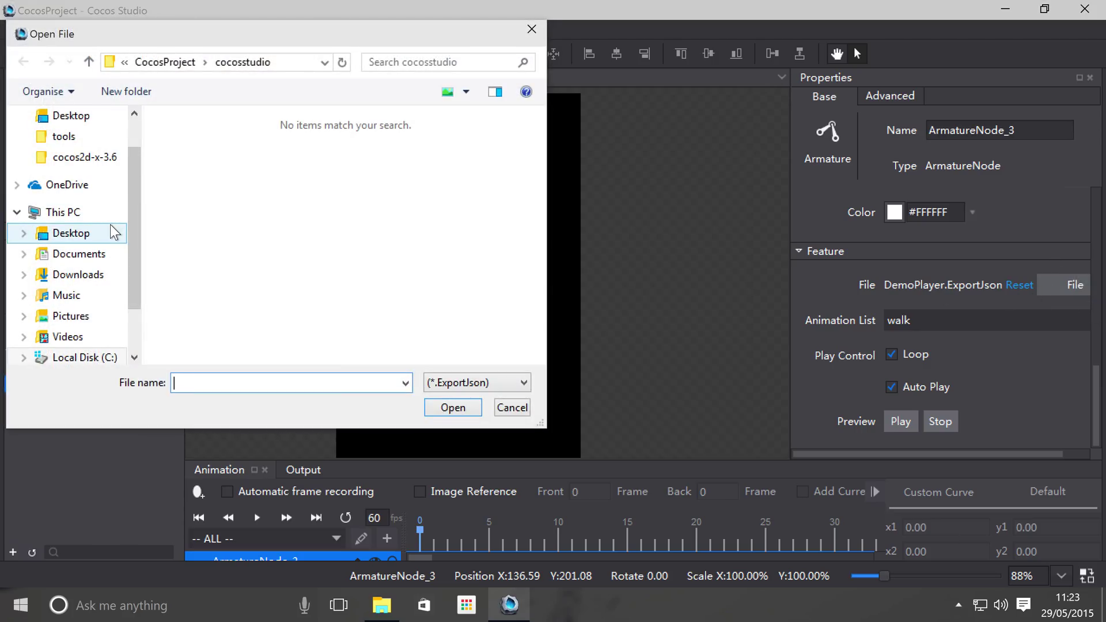
{"action": "left_click", "coordinate": [71, 232]}
{"action": "double_click", "coordinate": [201, 169]}
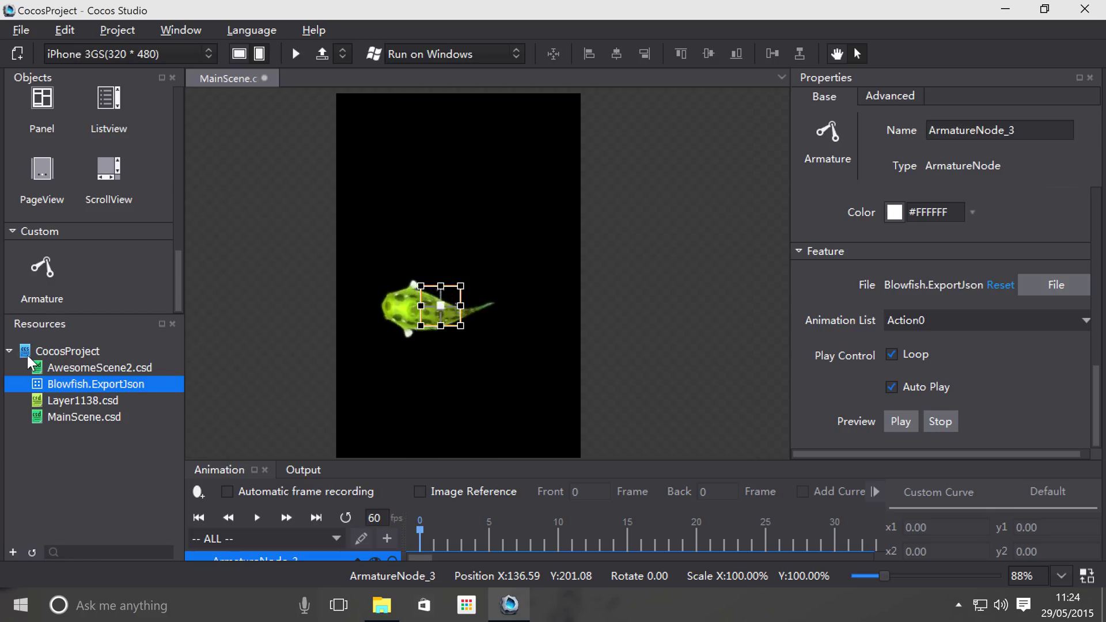
{"action": "right_click", "coordinate": [46, 372]}
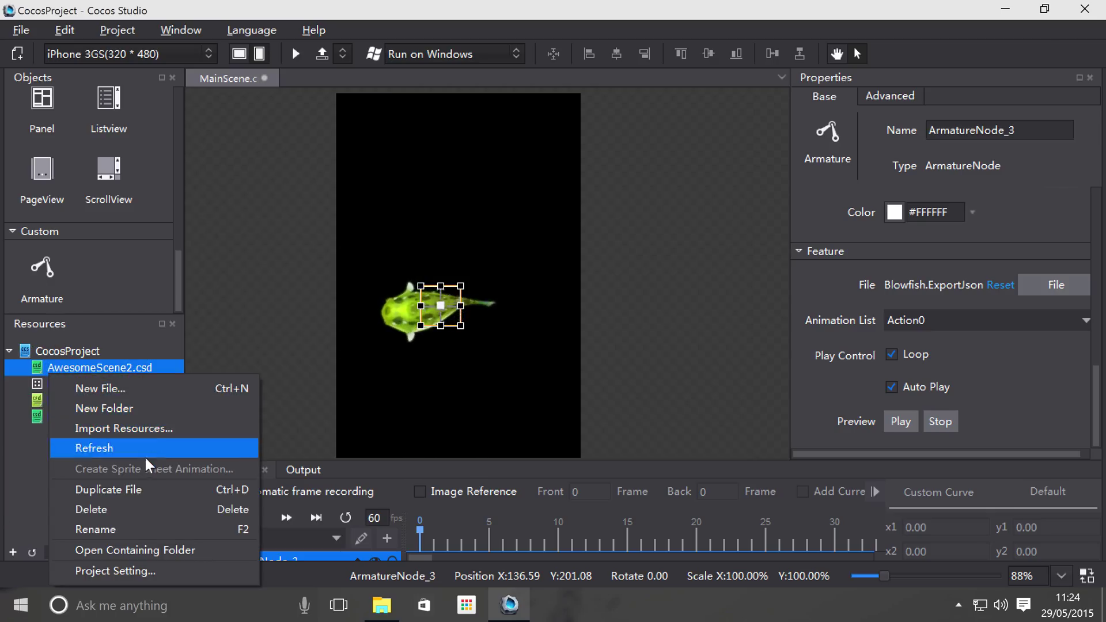
{"action": "left_click", "coordinate": [109, 549]}
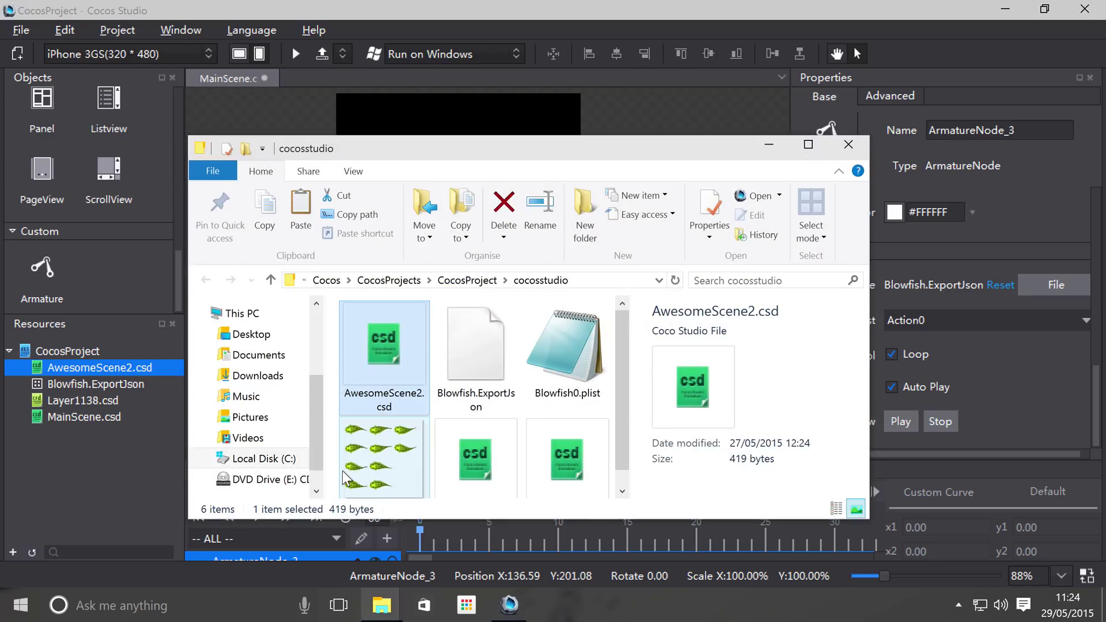
{"action": "left_click", "coordinate": [527, 389]}
{"action": "scroll", "coordinate": [415, 434], "scroll_direction": "down", "scroll_amount": 1}
{"action": "left_click", "coordinate": [414, 435]}
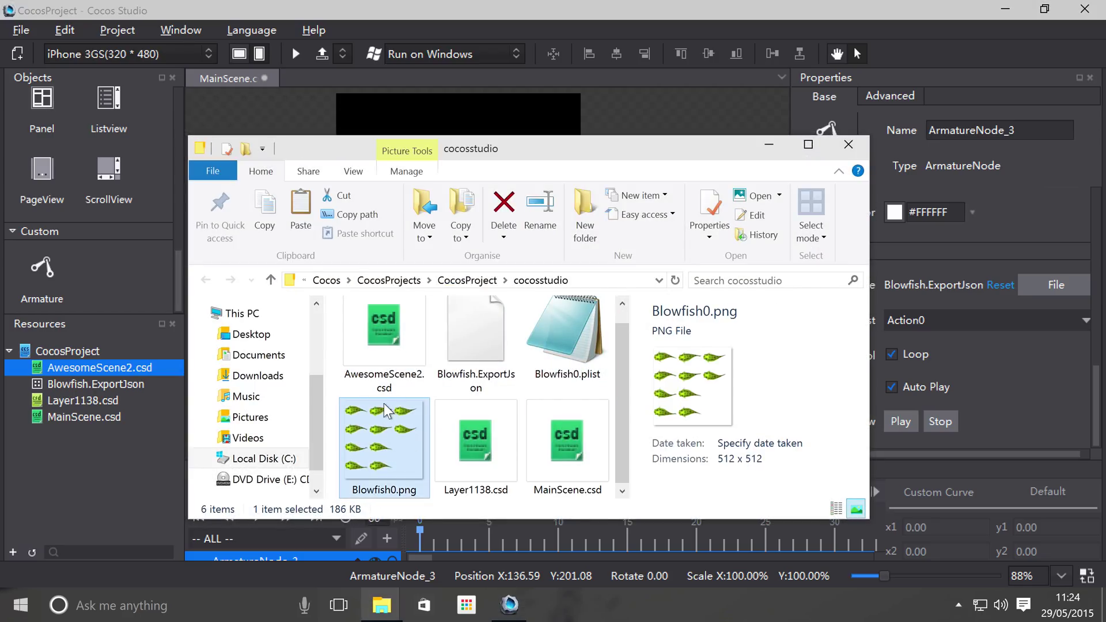
{"action": "left_click", "coordinate": [252, 333]}
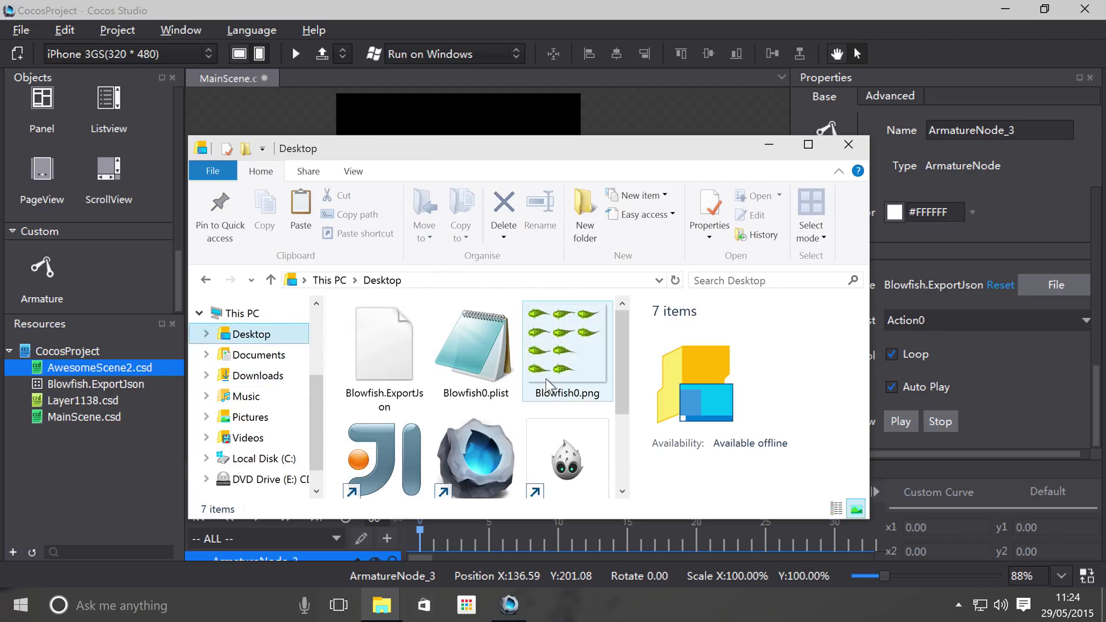
{"action": "left_click", "coordinate": [848, 145]}
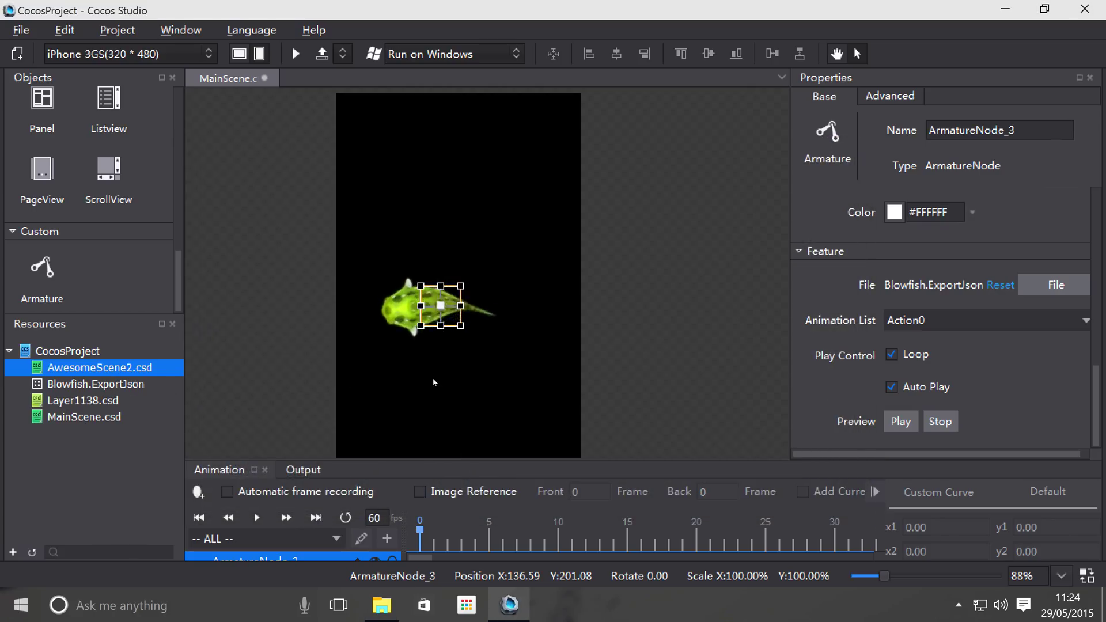
Keep Action0 selected, then reset the armature file back to the default DemoPlayer.
{"action": "left_click", "coordinate": [946, 319]}
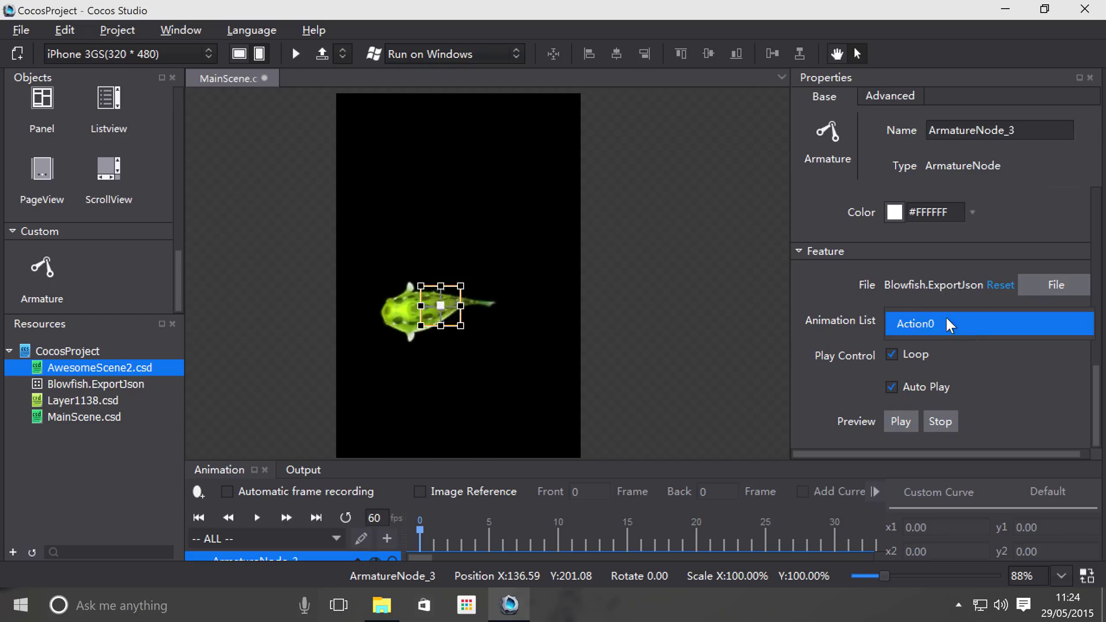
{"action": "left_click", "coordinate": [930, 323]}
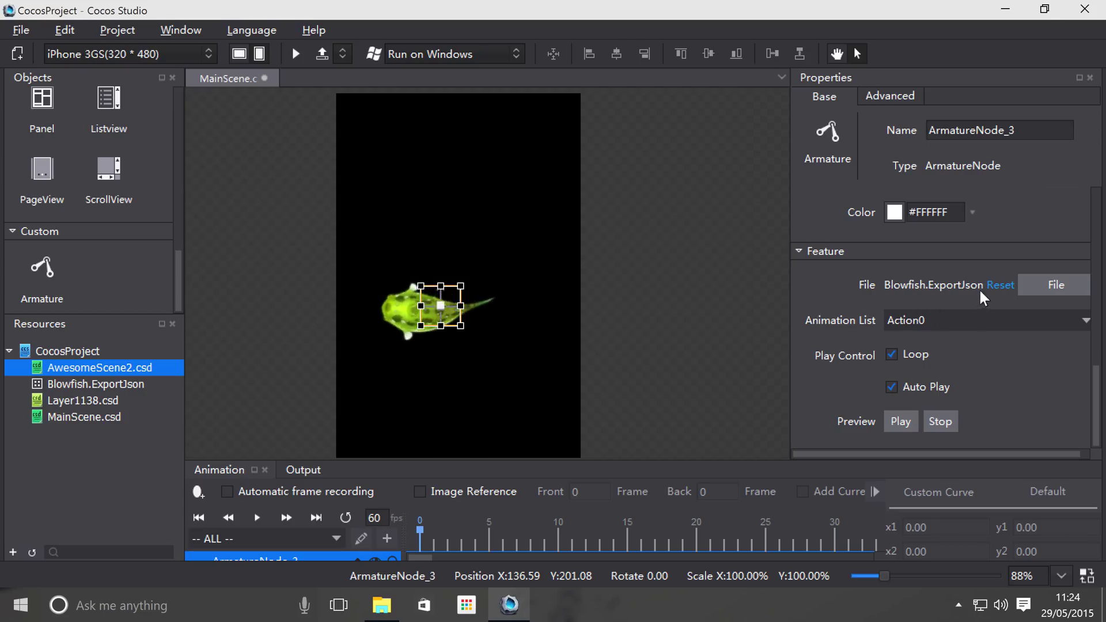
{"action": "left_click", "coordinate": [999, 285]}
Preview the DemoPlayer's stand animation, then switch the animation back to walk.
{"action": "left_click", "coordinate": [930, 320]}
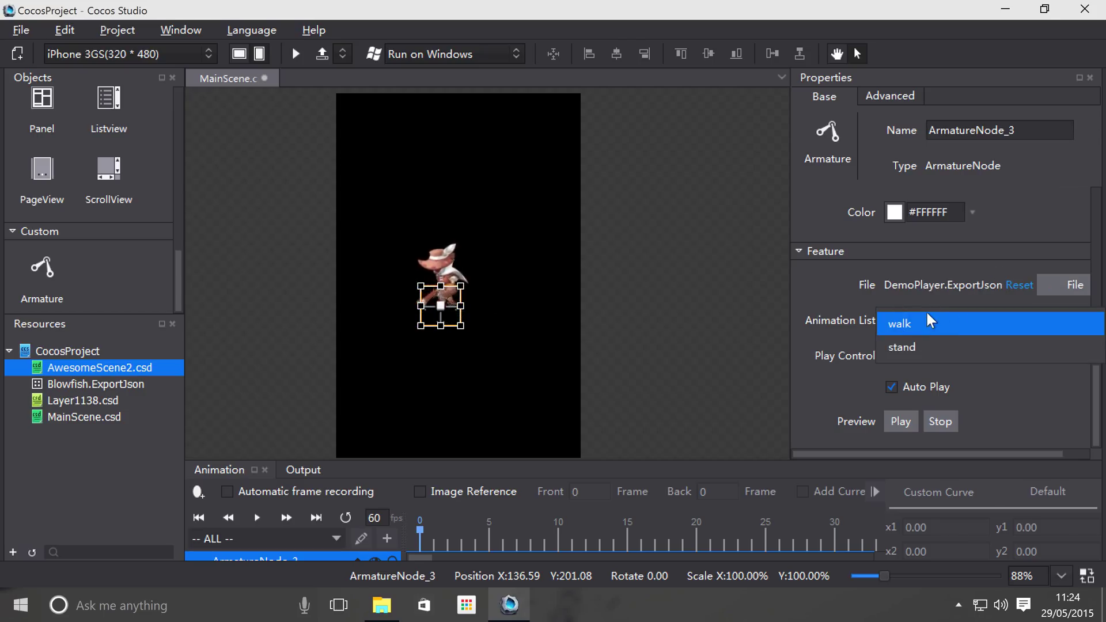
{"action": "left_click", "coordinate": [907, 346]}
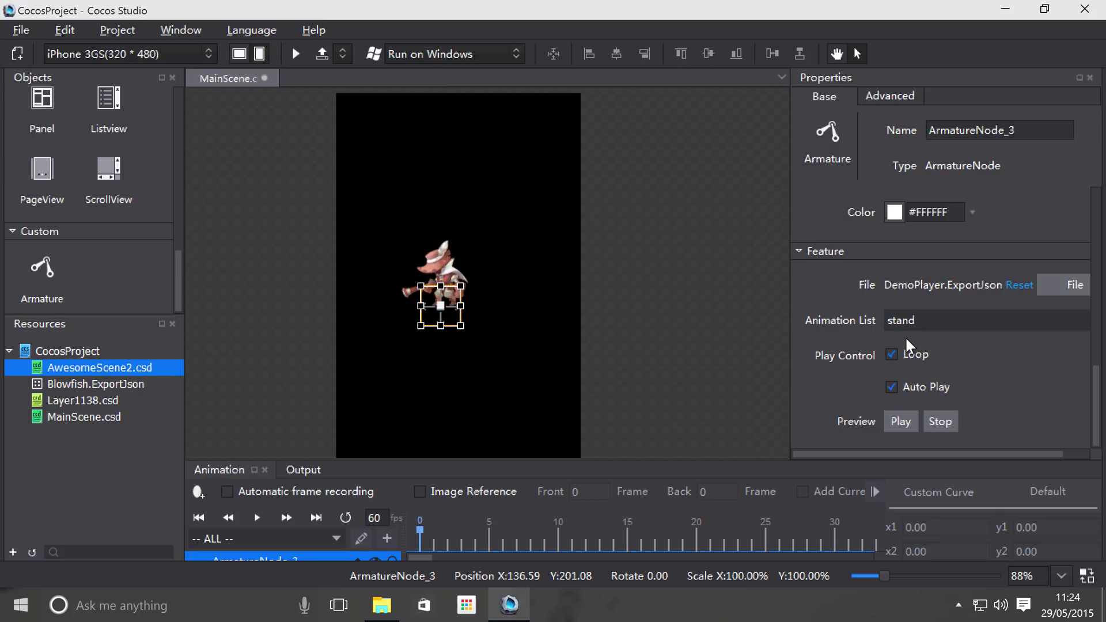
{"action": "left_click", "coordinate": [899, 421]}
{"action": "left_click", "coordinate": [930, 321]}
{"action": "left_click", "coordinate": [933, 300]}
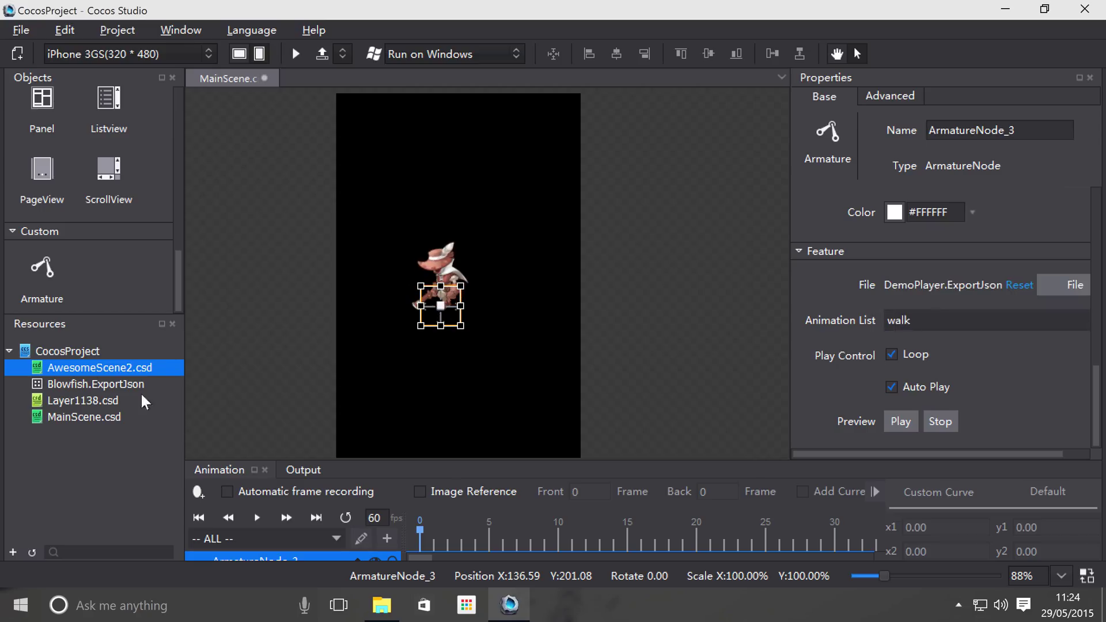
Add a second test Armature near the top-left of the scene and delete it.
{"action": "left_click_drag", "start_coordinate": [91, 384], "coordinate": [434, 378]}
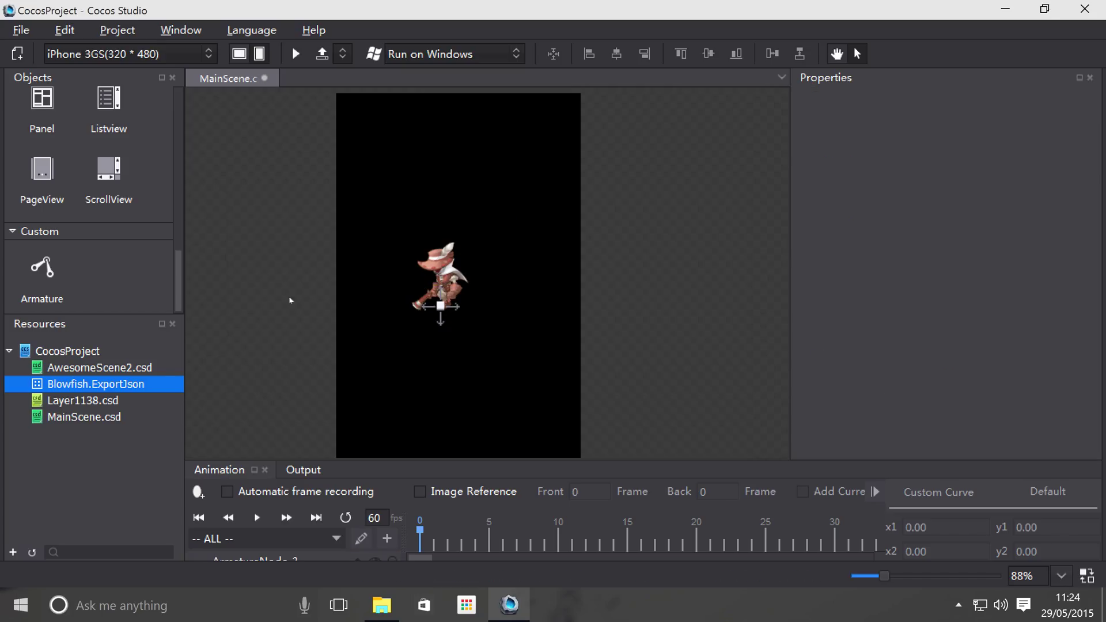
{"action": "left_click", "coordinate": [83, 400]}
{"action": "left_click_drag", "start_coordinate": [41, 272], "coordinate": [388, 168]}
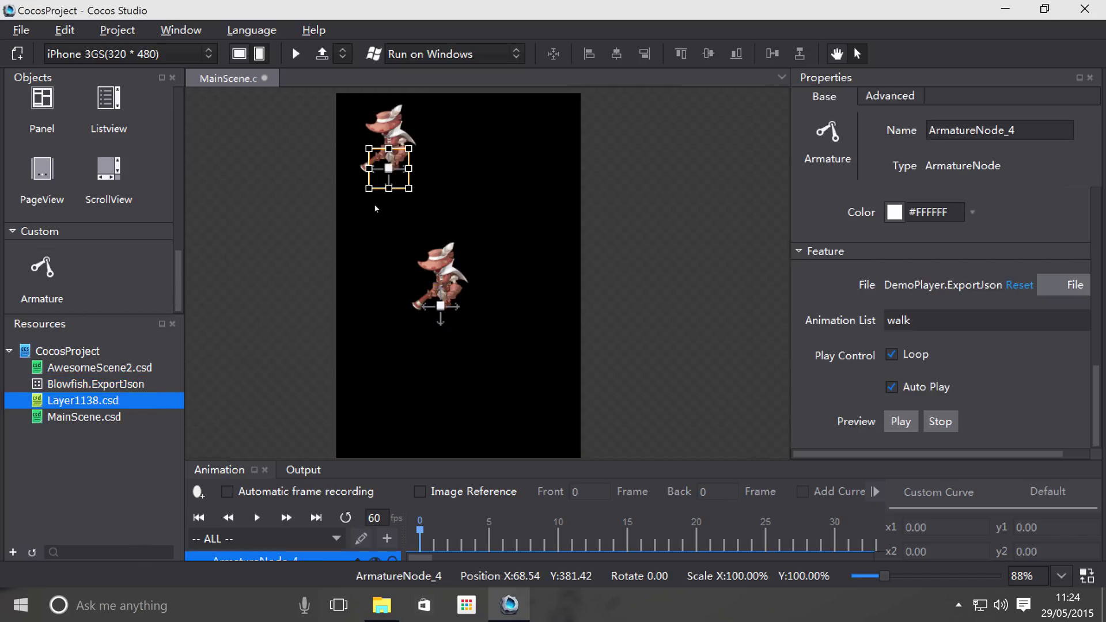
{"action": "key", "text": "Delete"}
Assign Blowfish.ExportJson from Resources as the original armature node's file.
{"action": "left_click", "coordinate": [441, 303]}
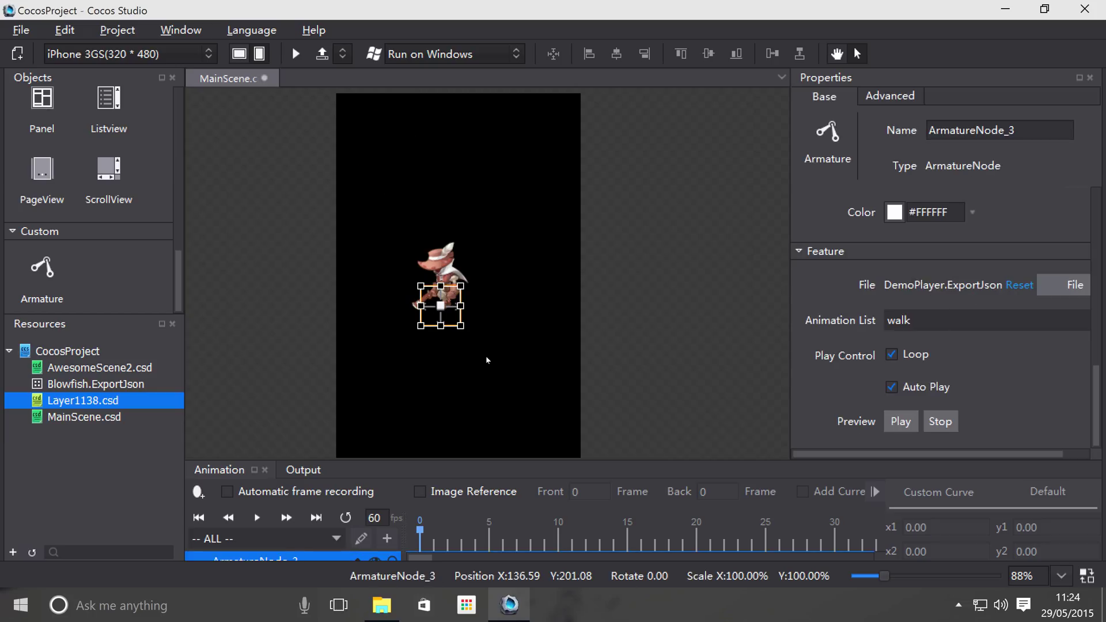
{"action": "mouse_move", "coordinate": [99, 367]}
{"action": "left_mouse_down"}
{"action": "mouse_move", "coordinate": [76, 368]}
{"action": "mouse_move", "coordinate": [68, 398]}
{"action": "mouse_move", "coordinate": [928, 298]}
{"action": "mouse_move", "coordinate": [916, 285]}
{"action": "left_mouse_up"}
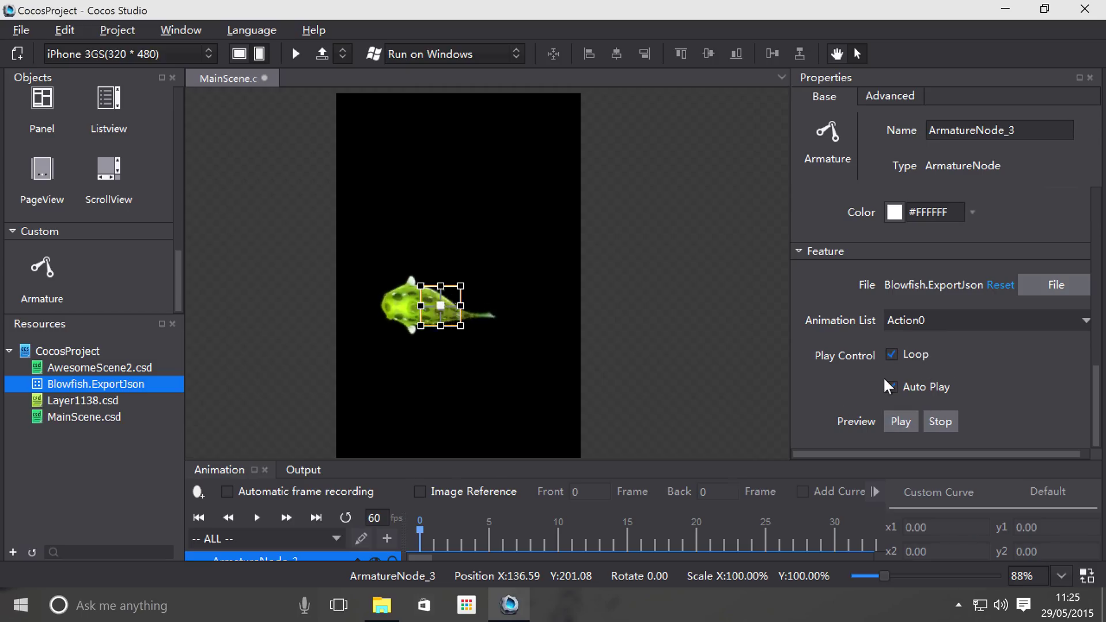
Toggle the Loop checkbox under Play Control for the blowfish armature.
{"action": "left_click", "coordinate": [890, 354]}
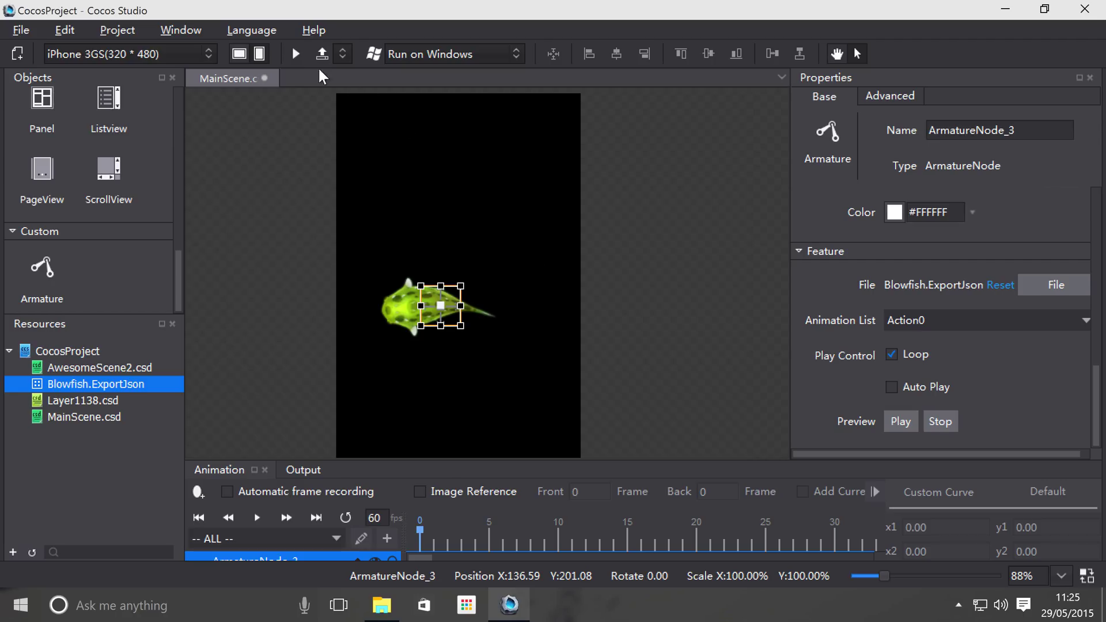
Run the scene in the Cocos Simulator, zoom the view to 200%, then close the preview.
{"action": "left_click", "coordinate": [296, 54]}
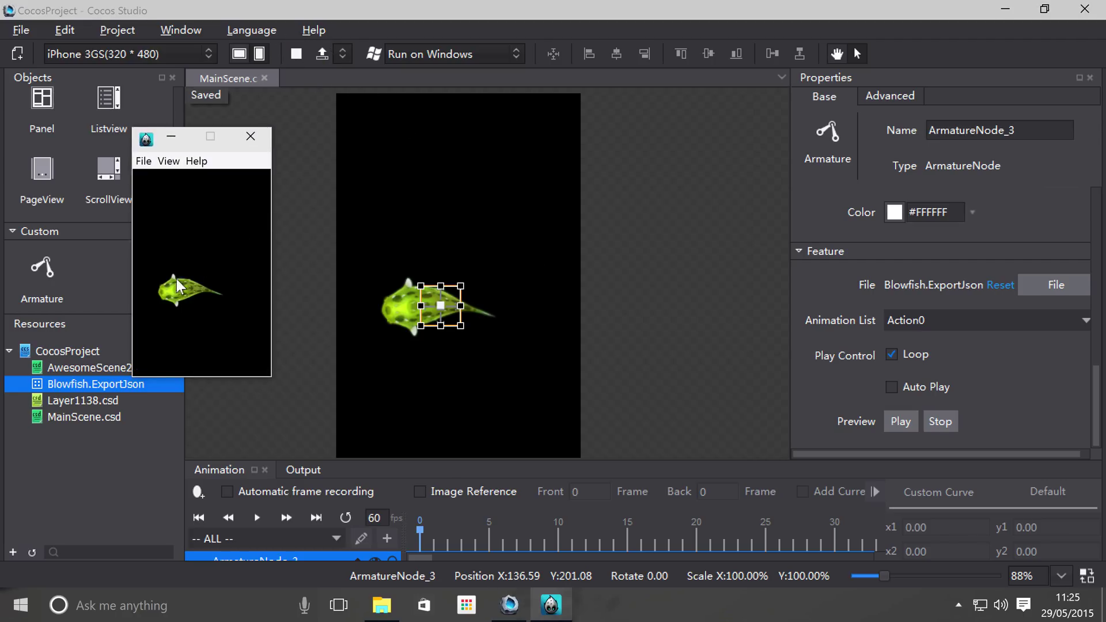
{"action": "left_click", "coordinate": [169, 161]}
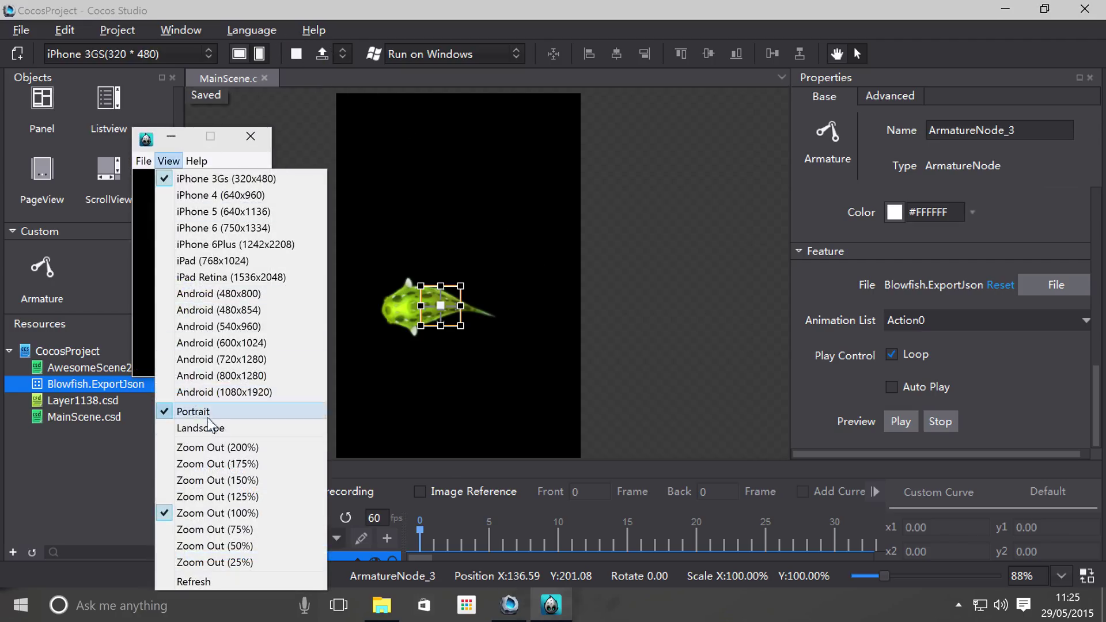
{"action": "left_click", "coordinate": [216, 447]}
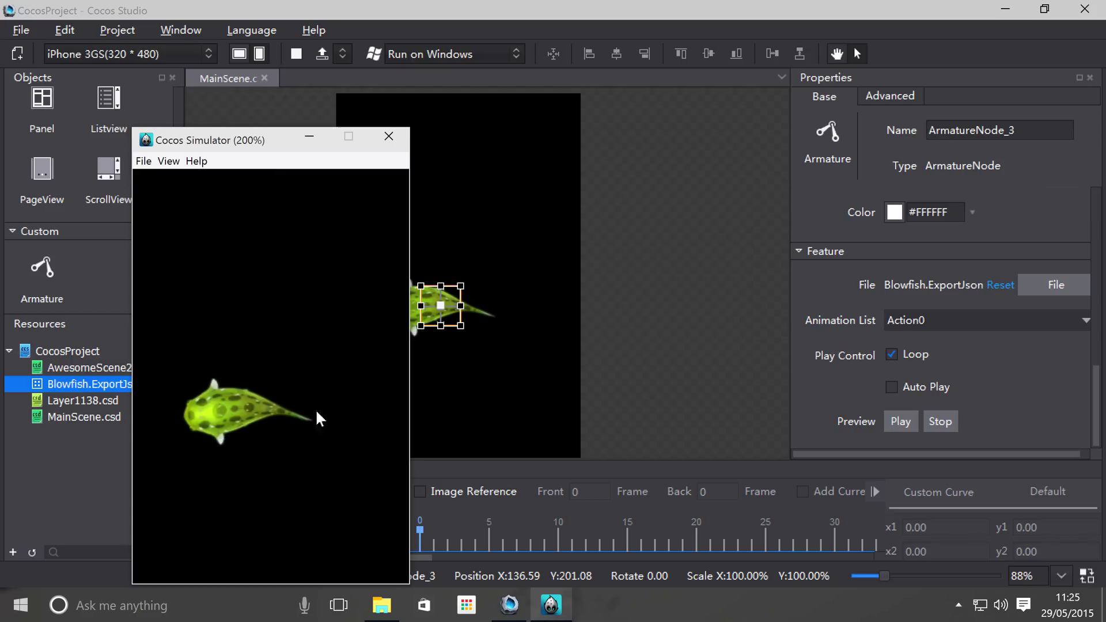
{"action": "left_click", "coordinate": [893, 386]}
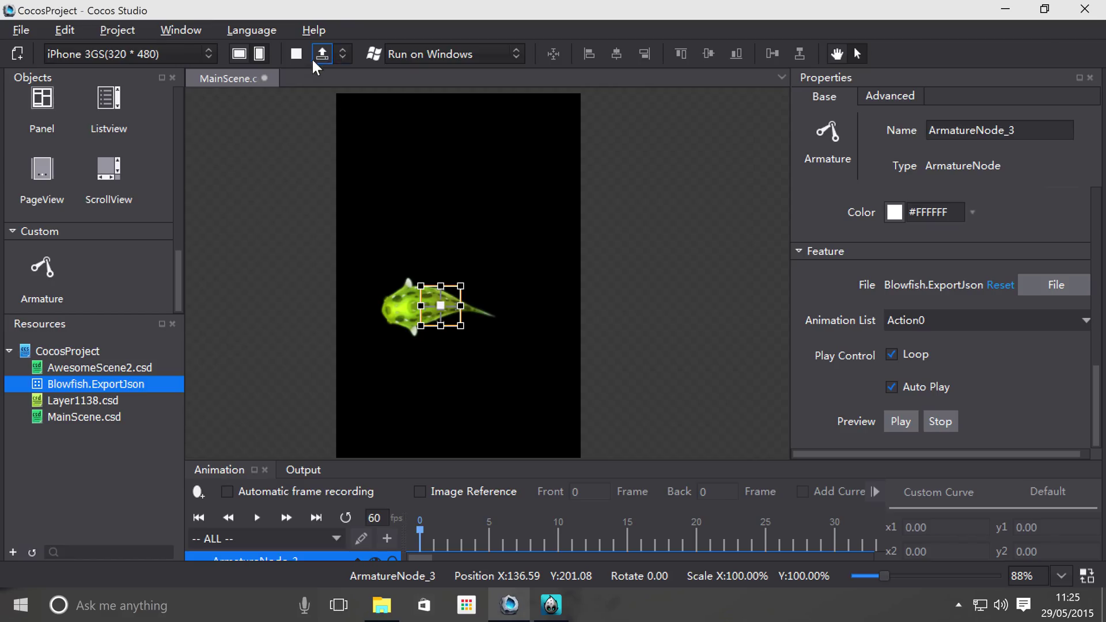
{"action": "left_click", "coordinate": [296, 54]}
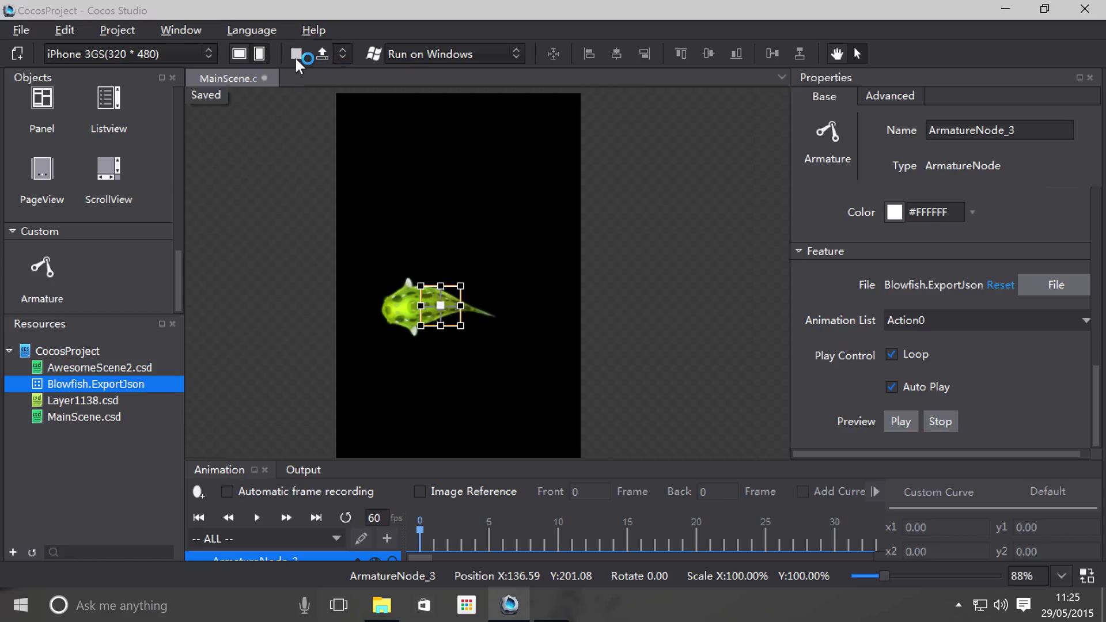
{"action": "left_click", "coordinate": [63, 54]}
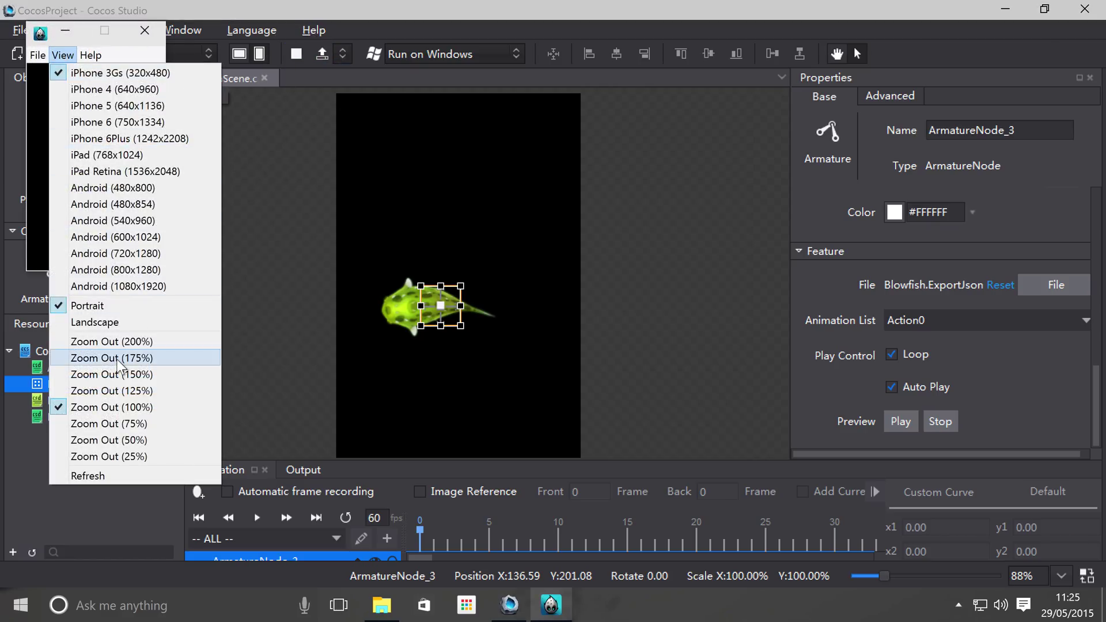
{"action": "left_click", "coordinate": [110, 341]}
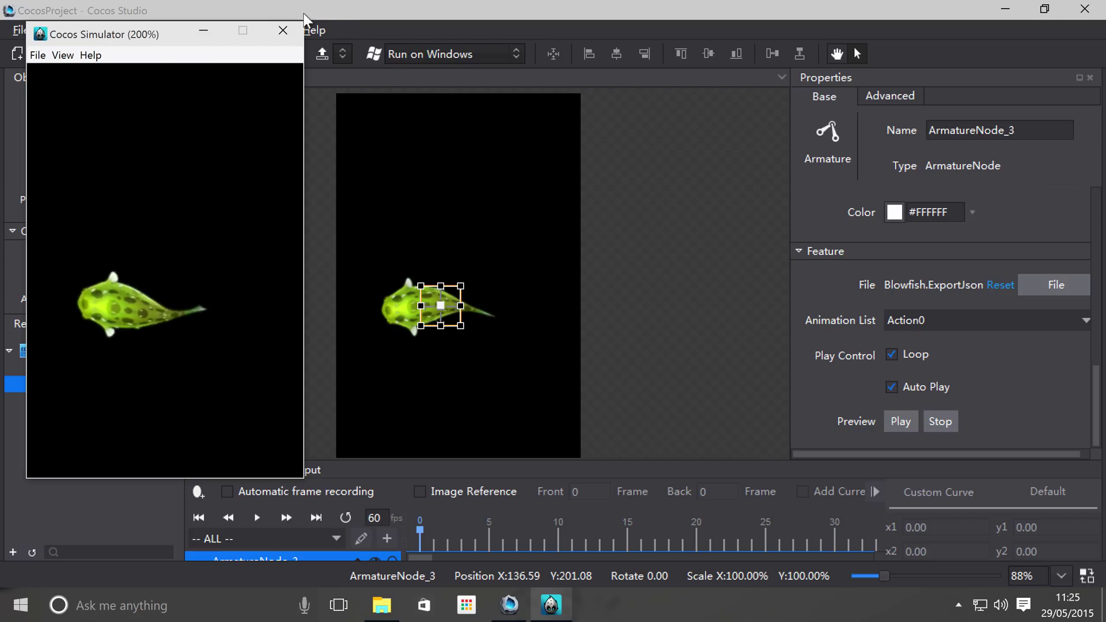
{"action": "left_click", "coordinate": [282, 30]}
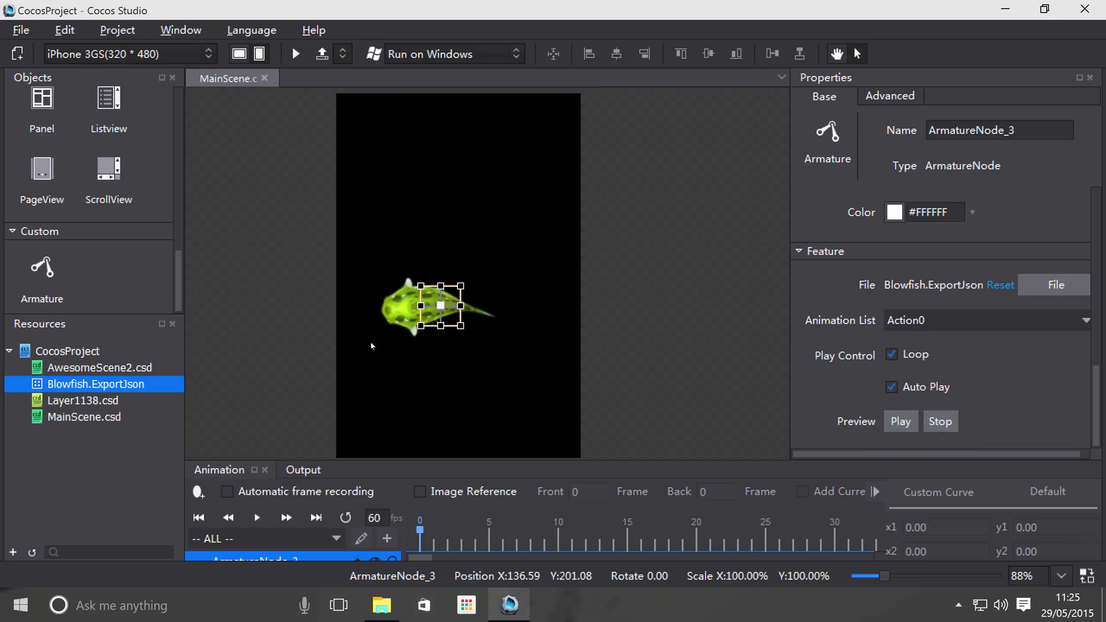
{"action": "left_click", "coordinate": [898, 422]}
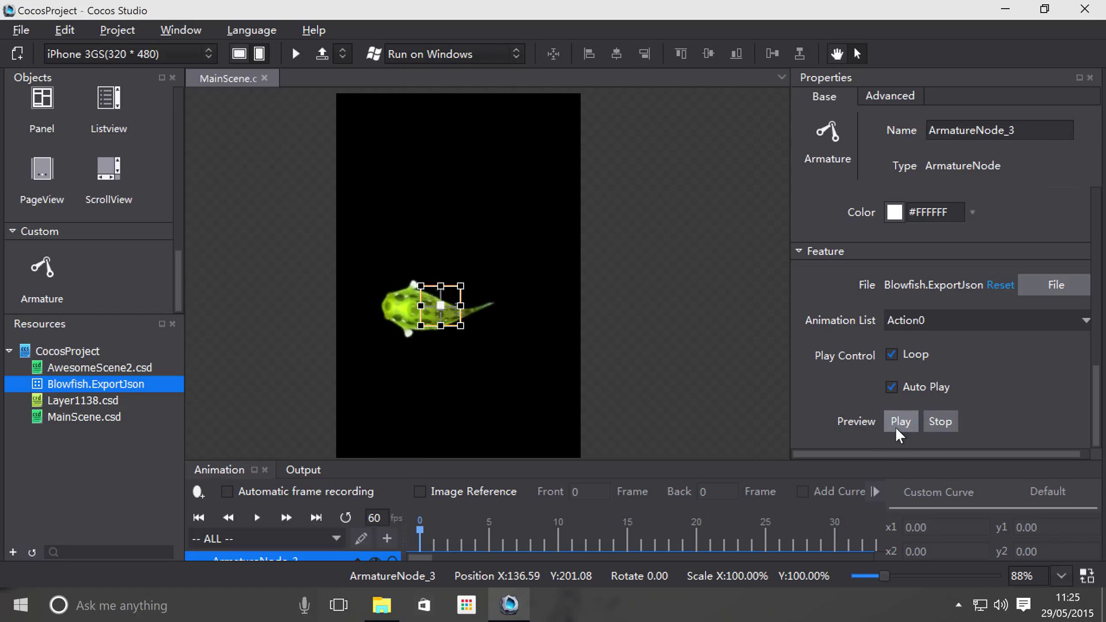